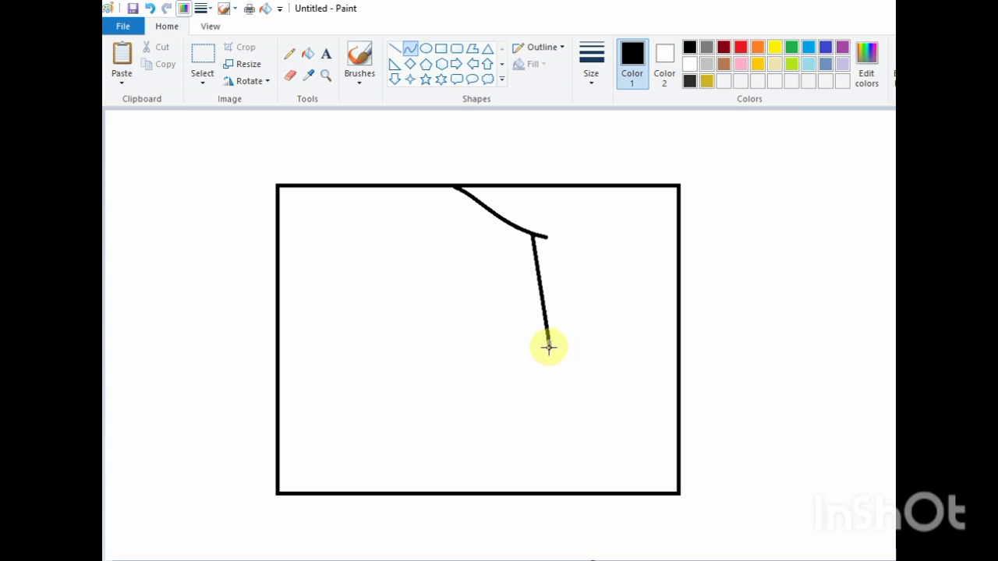
pyautogui.moveTo(537, 285); pyautogui.dragTo(548, 323)
pyautogui.click(567, 313)
pyautogui.hotkey('ctrl', 'z')
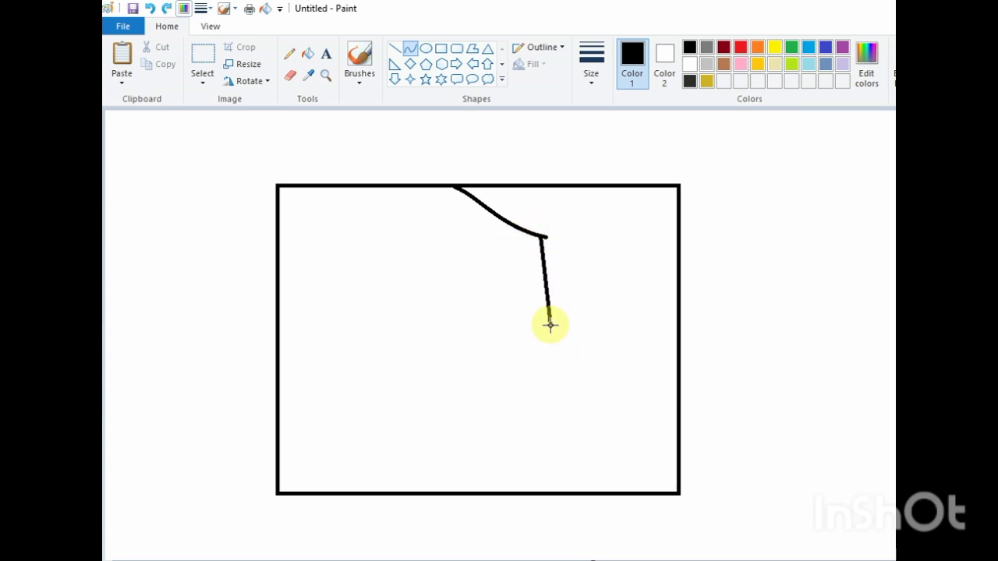
pyautogui.moveTo(557, 252); pyautogui.dragTo(583, 307)
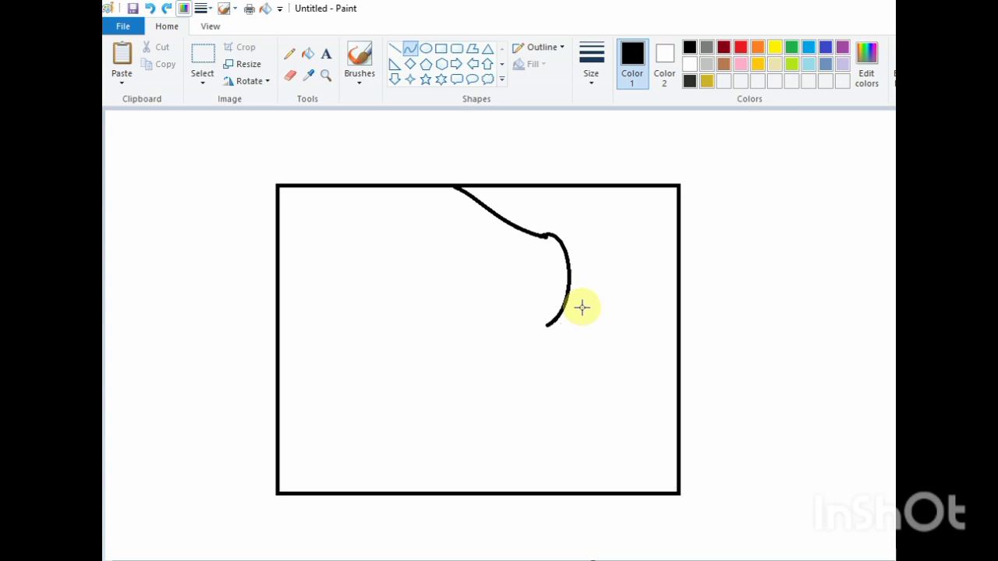
pyautogui.hotkey('ctrl', 'z')
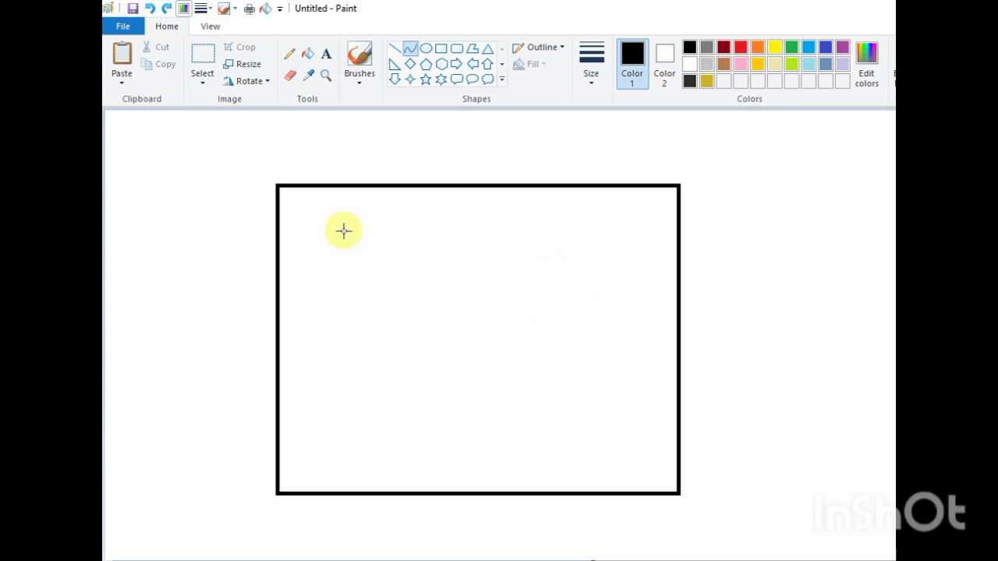
# - Draw the hair outline in curves from the frame's upper edge, with a scalloped hairline and the forehead line running down from its front end
pyautogui.moveTo(446, 186); pyautogui.dragTo(516, 221)
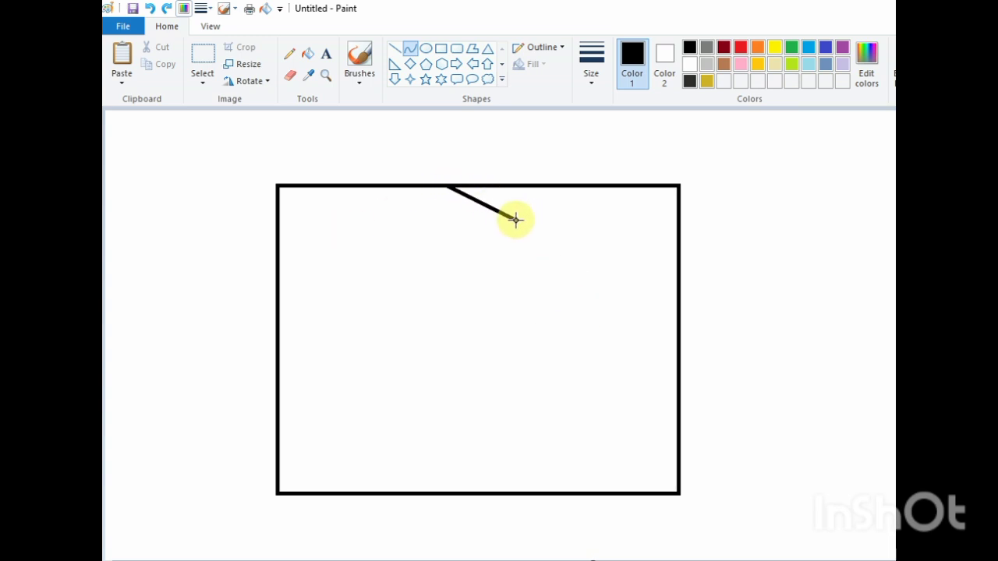
pyautogui.moveTo(467, 192)
pyautogui.mouseDown()
pyautogui.moveTo(503, 205)
pyautogui.moveTo(495, 249)
pyautogui.mouseUp()
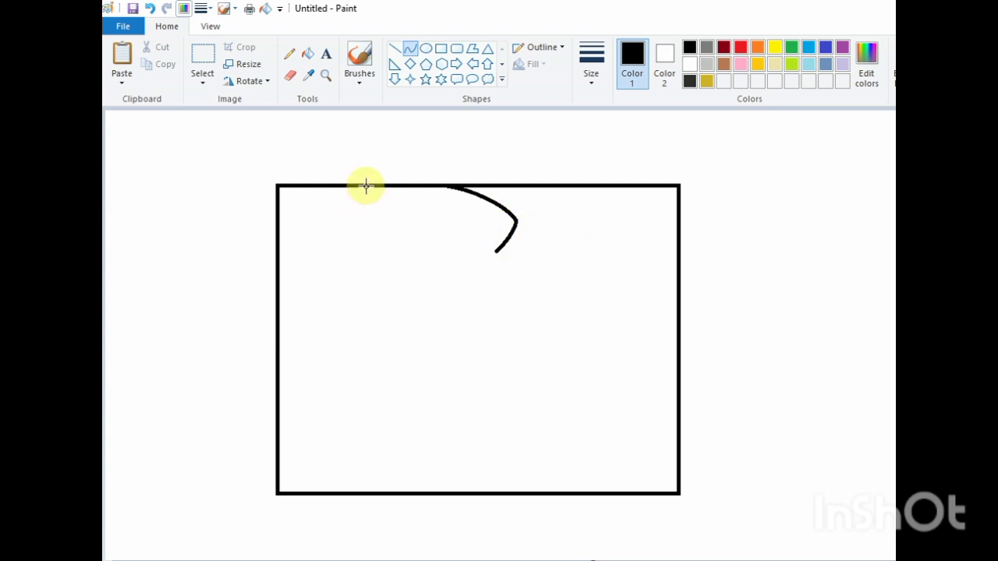
pyautogui.moveTo(364, 186)
pyautogui.mouseDown()
pyautogui.moveTo(350, 274)
pyautogui.moveTo(327, 194)
pyautogui.moveTo(351, 287)
pyautogui.moveTo(378, 257)
pyautogui.moveTo(419, 251)
pyautogui.moveTo(360, 257)
pyautogui.moveTo(394, 231)
pyautogui.moveTo(490, 239)
pyautogui.moveTo(496, 248)
pyautogui.moveTo(461, 232)
pyautogui.moveTo(492, 303)
pyautogui.mouseUp()
pyautogui.click(421, 252)
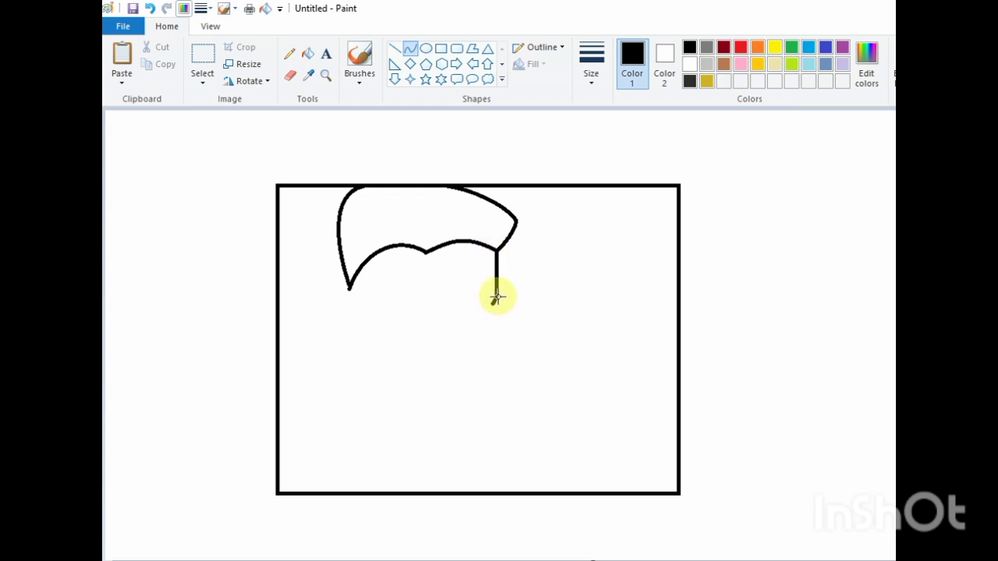
pyautogui.click(499, 299)
pyautogui.click(563, 327)
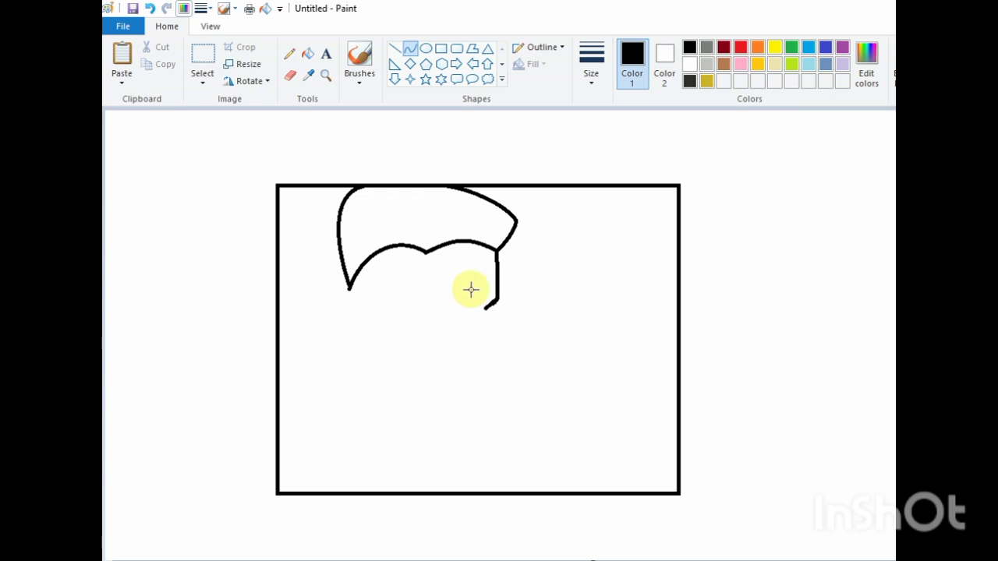
# - Draw an arched eyebrow with the thickest line, and trim its underside with a white curve to taper it
pyautogui.moveTo(443, 289)
pyautogui.mouseDown()
pyautogui.moveTo(473, 295)
pyautogui.moveTo(458, 283)
pyautogui.mouseUp()
pyautogui.click(592, 67)
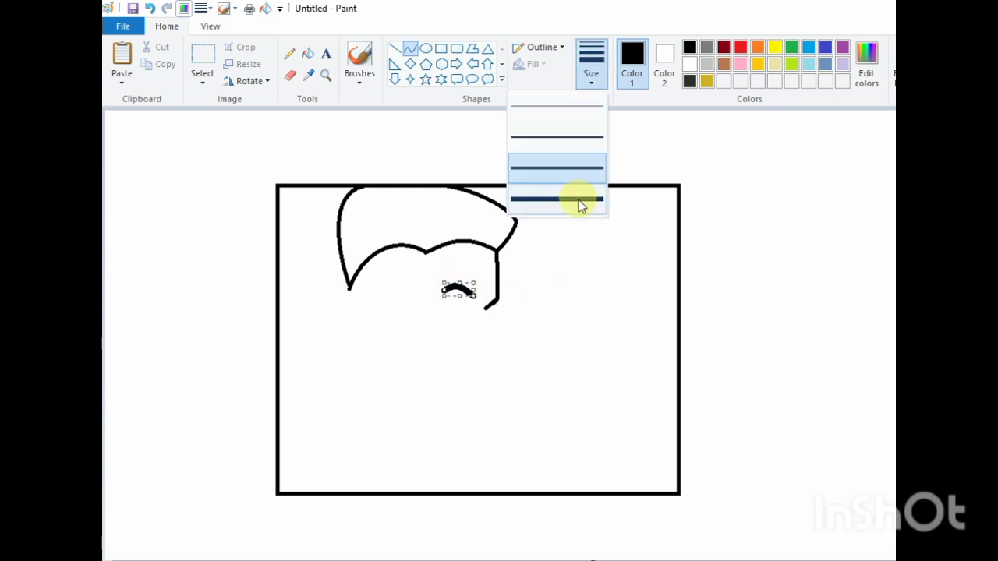
pyautogui.click(598, 201)
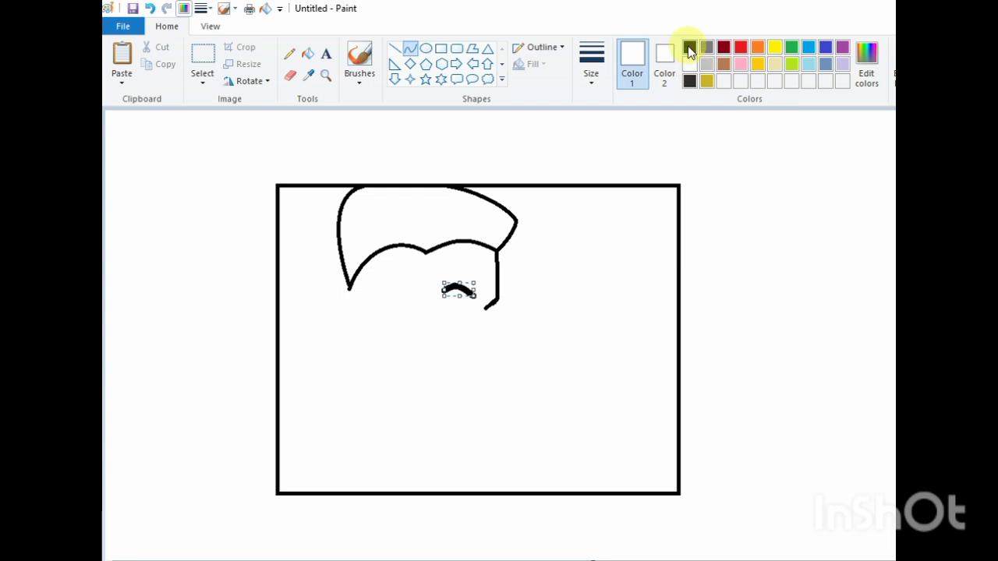
pyautogui.click(689, 162)
pyautogui.click(689, 64)
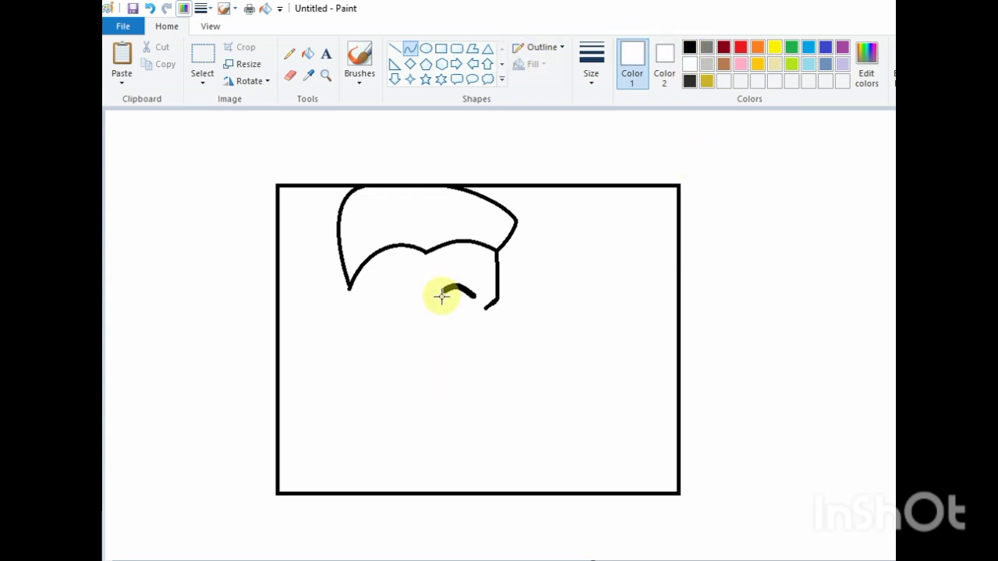
pyautogui.moveTo(467, 296); pyautogui.dragTo(453, 285)
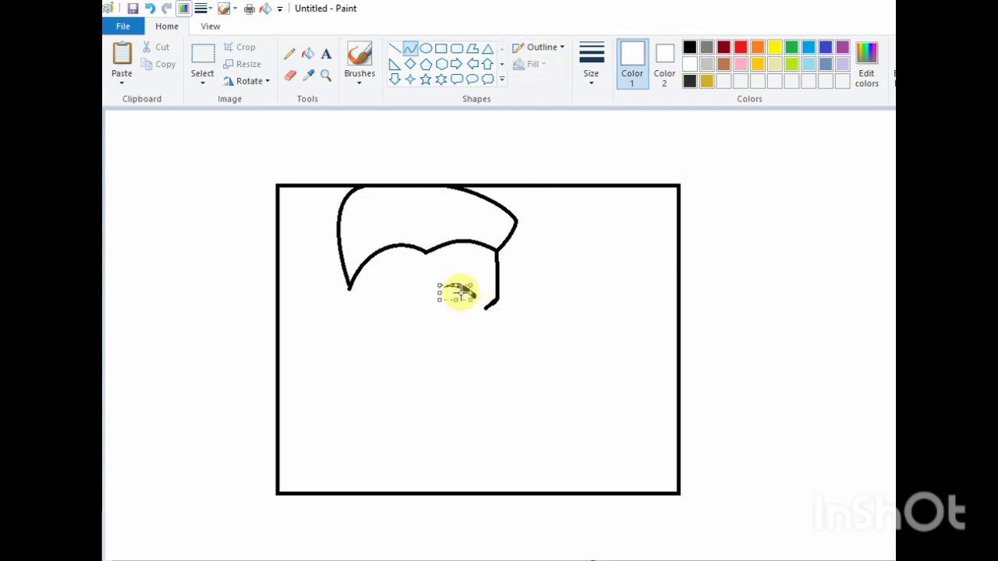
pyautogui.click(557, 263)
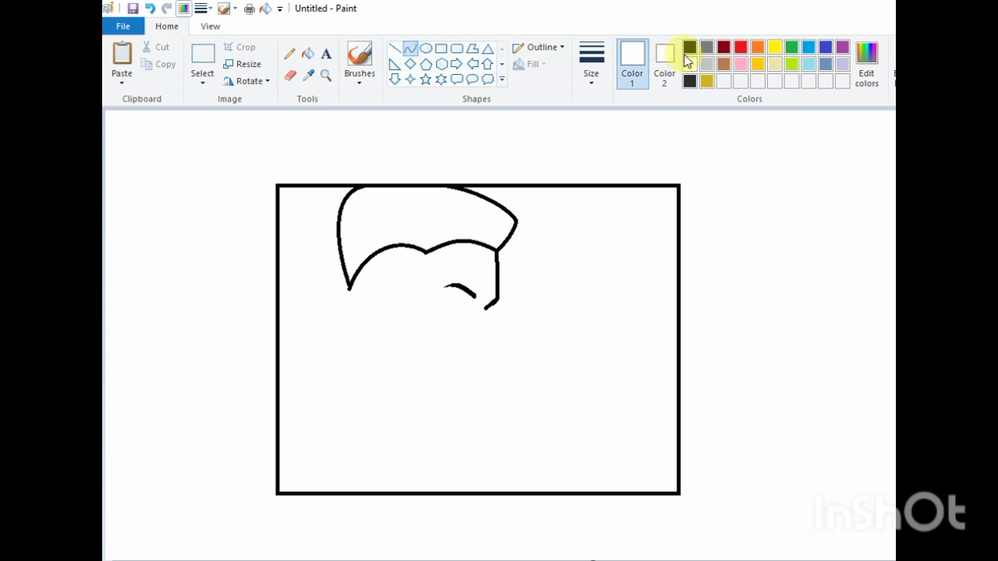
# - Draw the eye and the nose bridge in black with the second-thinnest line size
pyautogui.click(590, 63)
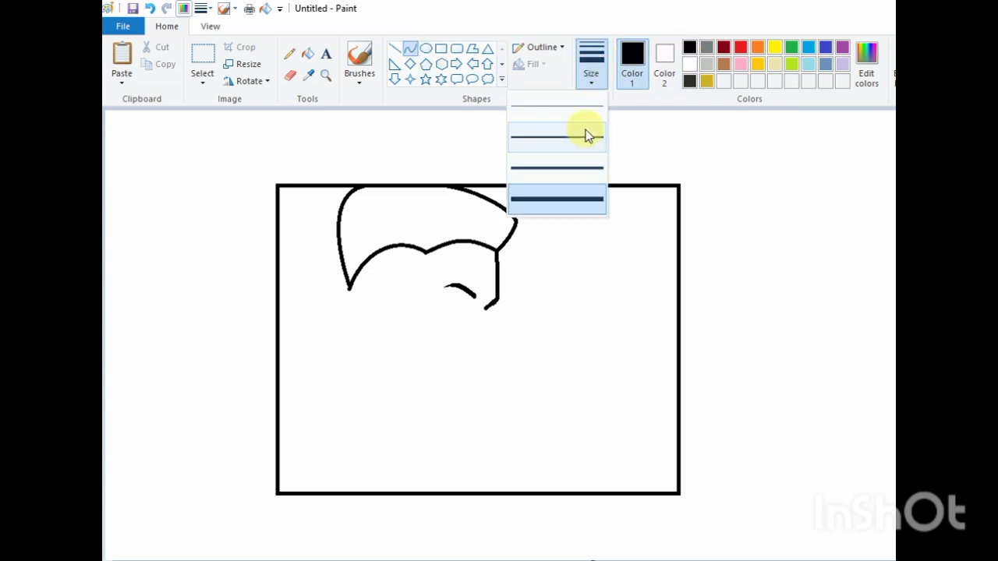
pyautogui.click(588, 133)
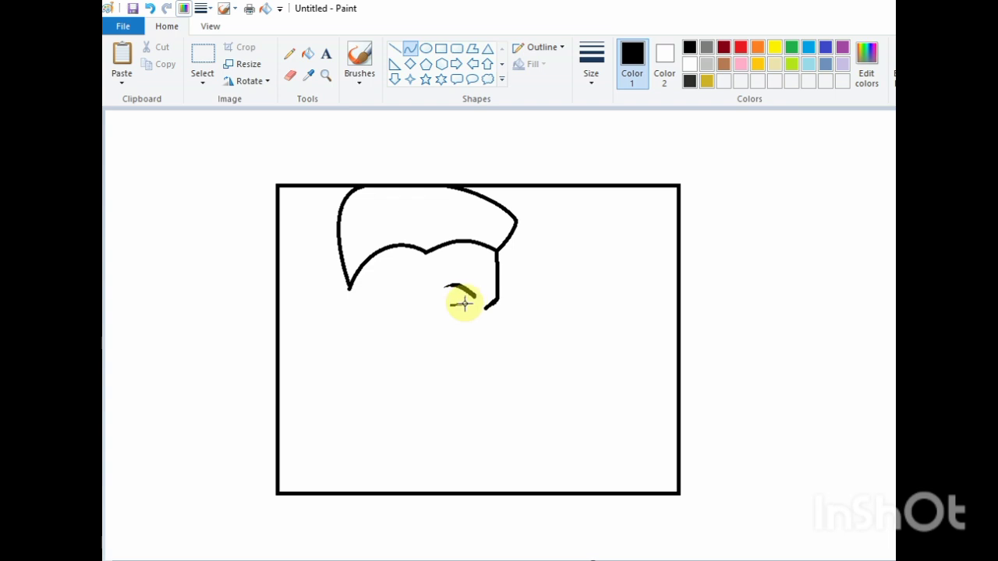
pyautogui.moveTo(454, 304); pyautogui.dragTo(450, 306)
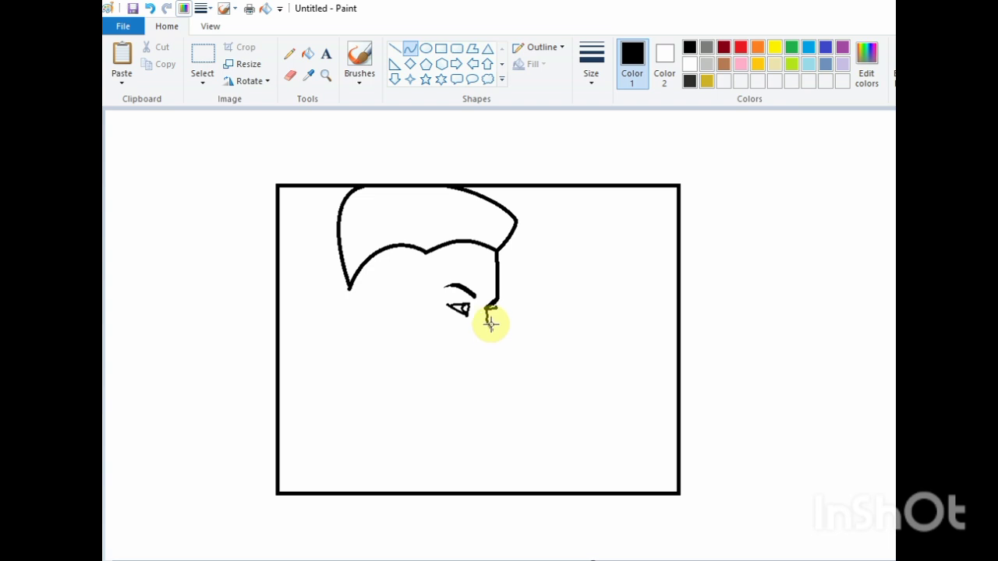
# - Draw the face mask outline with a curved upper edge, a rounded front and a lower edge sweeping back toward the ear
pyautogui.moveTo(489, 327); pyautogui.dragTo(366, 299)
pyautogui.moveTo(481, 325); pyautogui.dragTo(385, 327)
pyautogui.moveTo(489, 329)
pyautogui.mouseDown()
pyautogui.moveTo(499, 376)
pyautogui.moveTo(477, 406)
pyautogui.moveTo(497, 400)
pyautogui.moveTo(356, 350)
pyautogui.moveTo(360, 335)
pyautogui.mouseUp()
pyautogui.moveTo(439, 407); pyautogui.dragTo(455, 413)
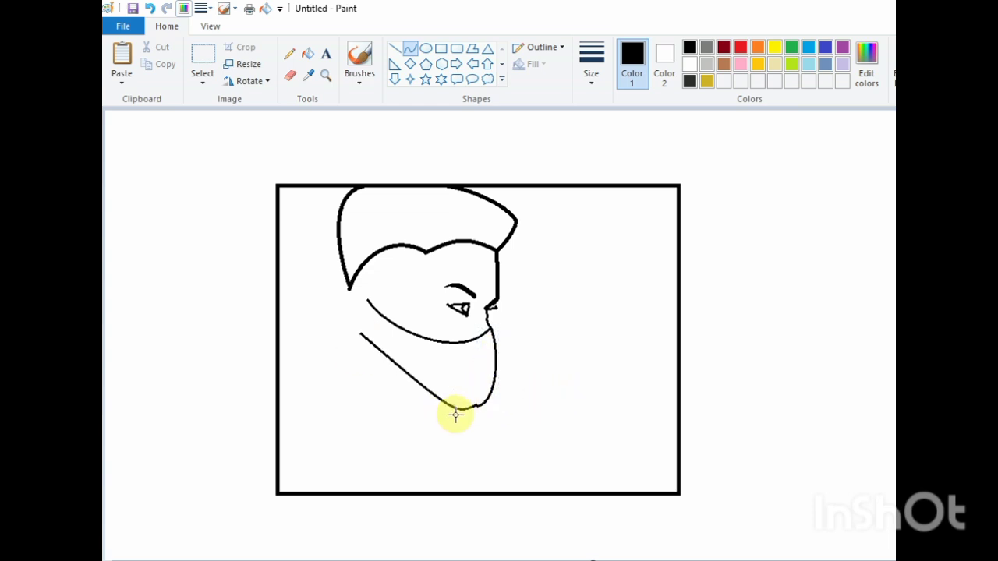
pyautogui.moveTo(387, 387); pyautogui.dragTo(379, 384)
pyautogui.click(272, 412)
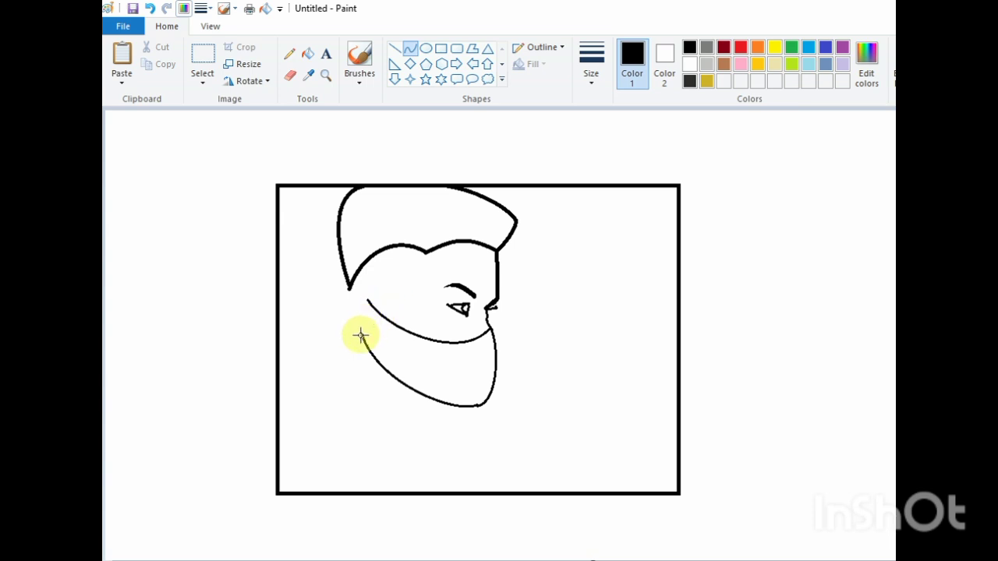
pyautogui.moveTo(361, 334); pyautogui.dragTo(366, 297)
pyautogui.moveTo(371, 311)
pyautogui.mouseDown()
pyautogui.moveTo(379, 316)
pyautogui.moveTo(364, 340)
pyautogui.mouseUp()
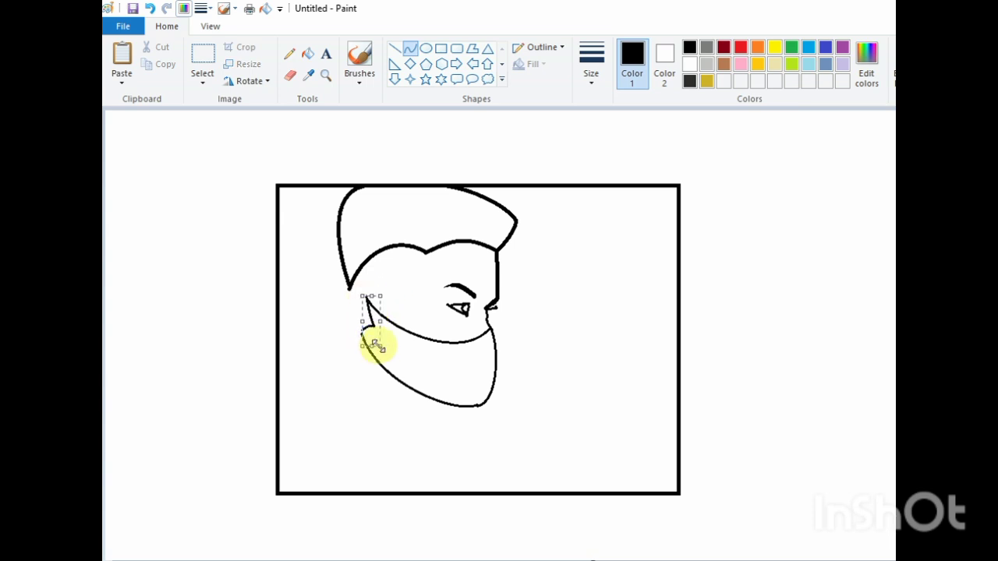
pyautogui.hotkey('ctrl', 'z')
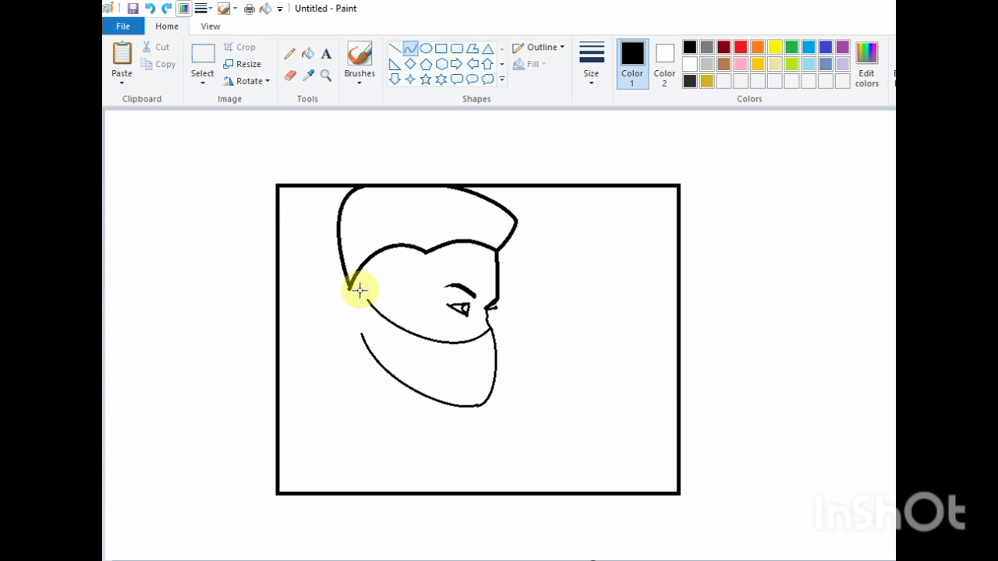
# - Draw the ear below the back of the hairline, with a curved outer contour and a small inner curve
pyautogui.moveTo(361, 325)
pyautogui.mouseDown()
pyautogui.moveTo(336, 275)
pyautogui.moveTo(354, 336)
pyautogui.mouseUp()
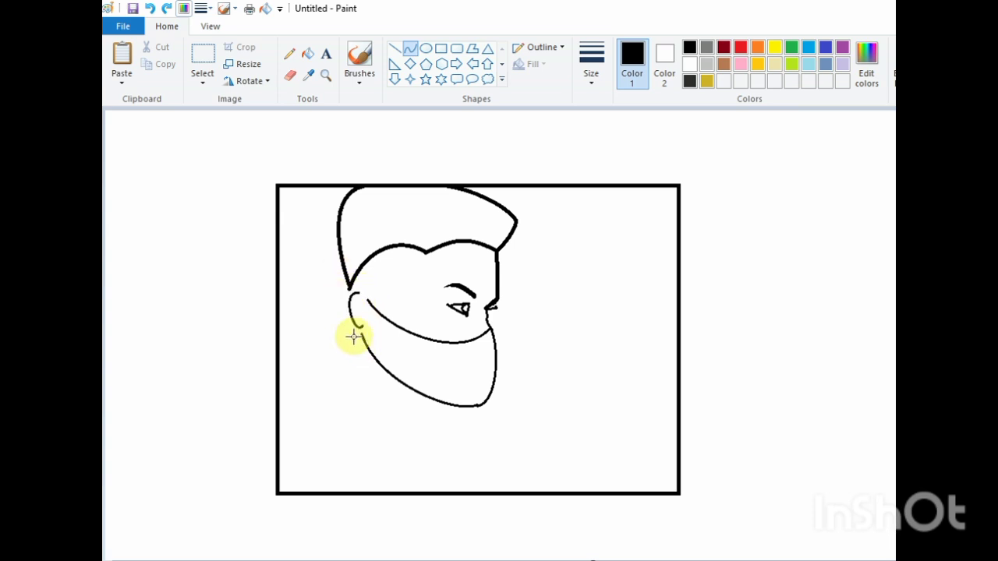
pyautogui.click(460, 352)
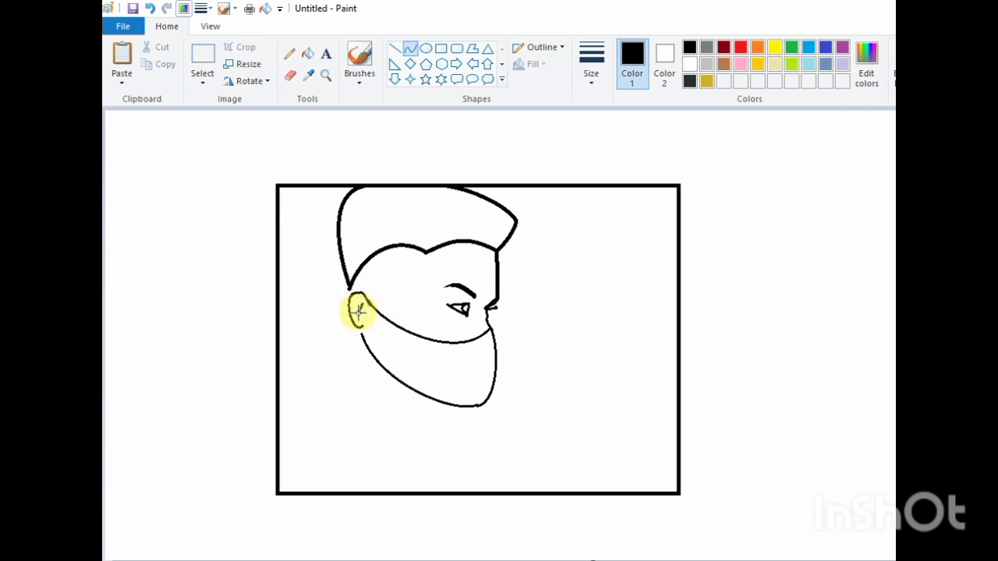
pyautogui.click(479, 370)
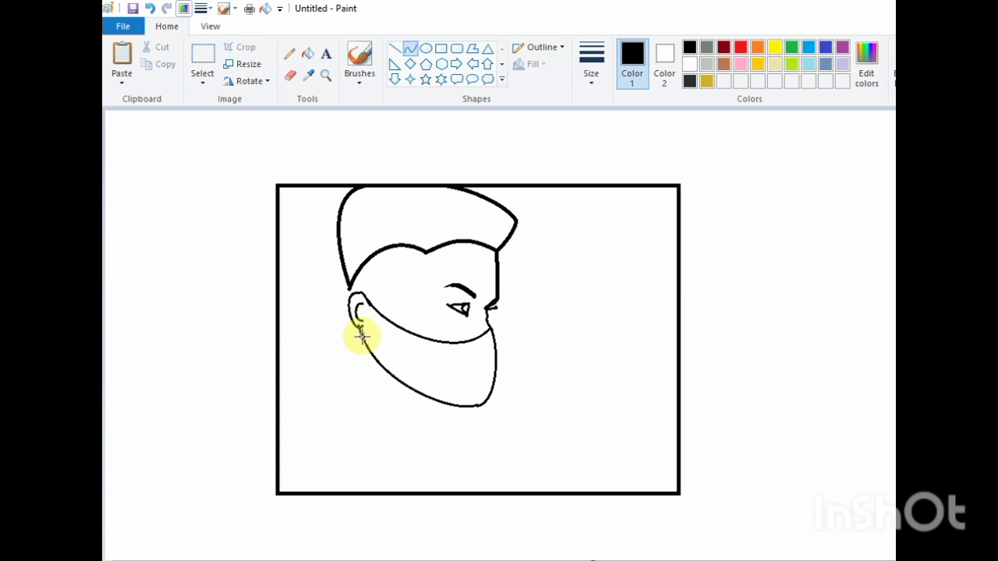
# - Draw the back of the neck curving down from behind the ear and the front of the neck curving down from the mask's lower edge
pyautogui.moveTo(346, 288)
pyautogui.mouseDown()
pyautogui.moveTo(330, 383)
pyautogui.moveTo(320, 390)
pyautogui.mouseUp()
pyautogui.moveTo(345, 345); pyautogui.dragTo(337, 378)
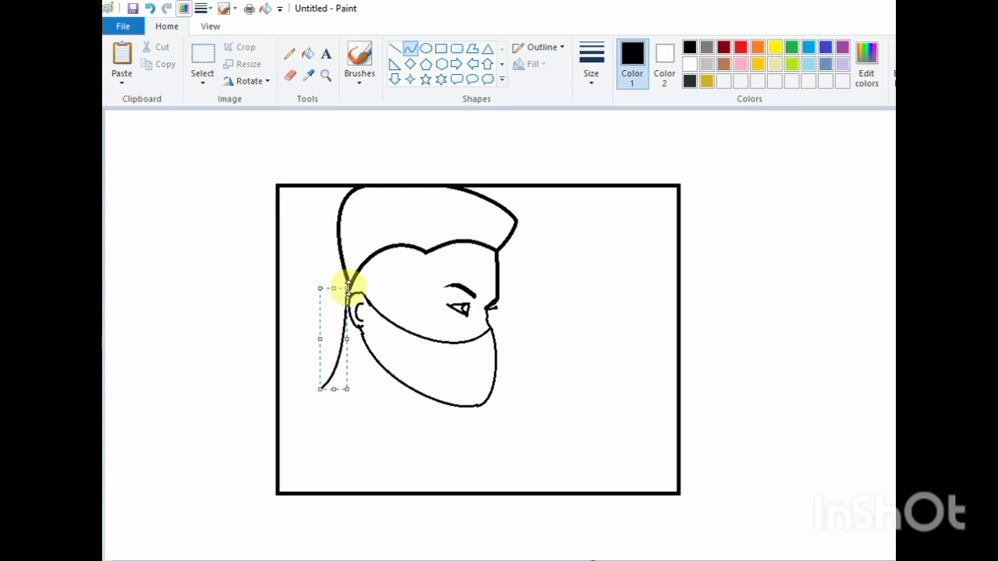
pyautogui.click(468, 296)
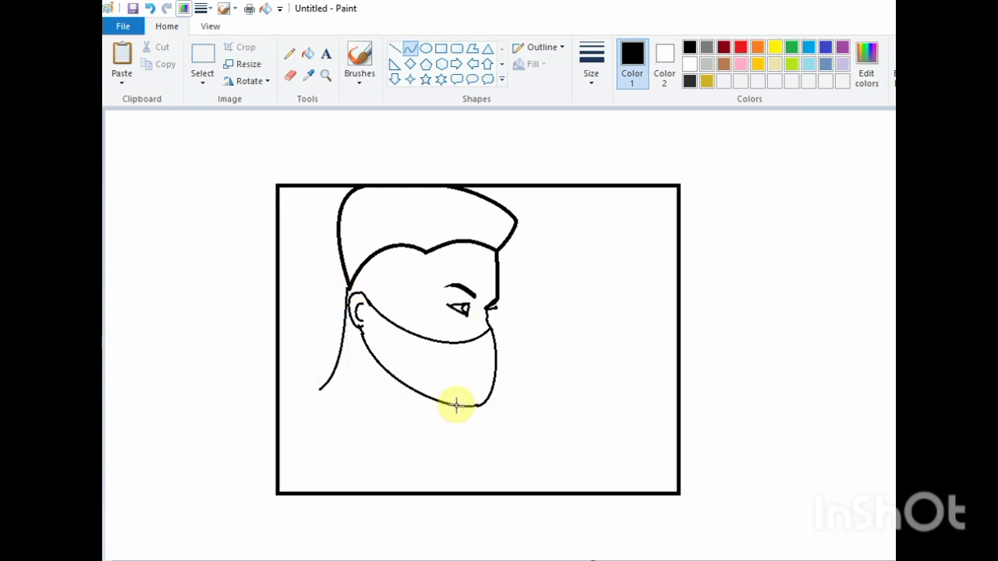
pyautogui.moveTo(441, 405)
pyautogui.mouseDown()
pyautogui.moveTo(403, 447)
pyautogui.moveTo(424, 413)
pyautogui.moveTo(410, 425)
pyautogui.moveTo(415, 418)
pyautogui.mouseUp()
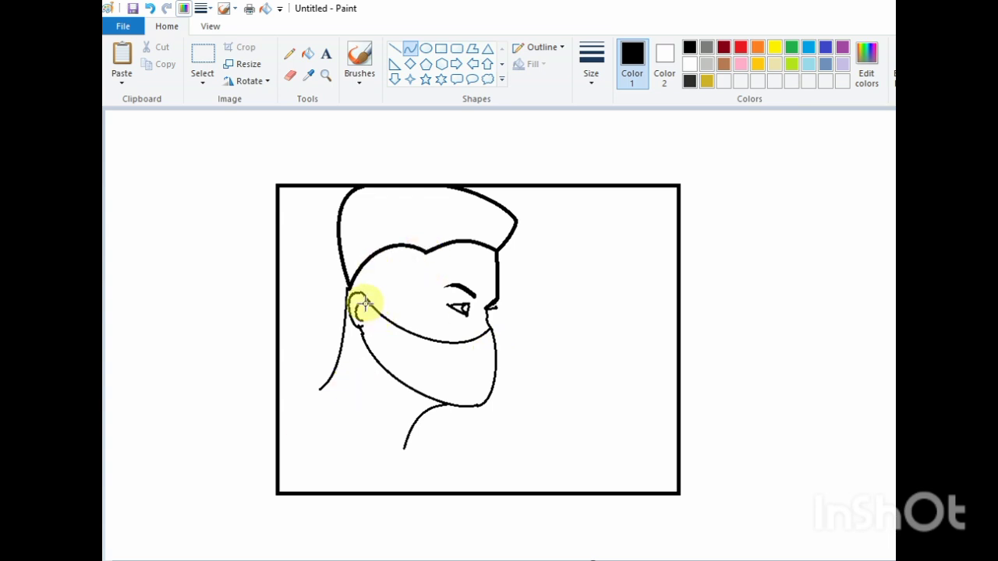
# - Draw the mask's ear loop in front of the ear and a curved line from the hairline's middle point down to the mask's upper edge
pyautogui.moveTo(366, 315)
pyautogui.mouseDown()
pyautogui.moveTo(392, 334)
pyautogui.moveTo(379, 363)
pyautogui.moveTo(398, 371)
pyautogui.mouseUp()
pyautogui.click(566, 325)
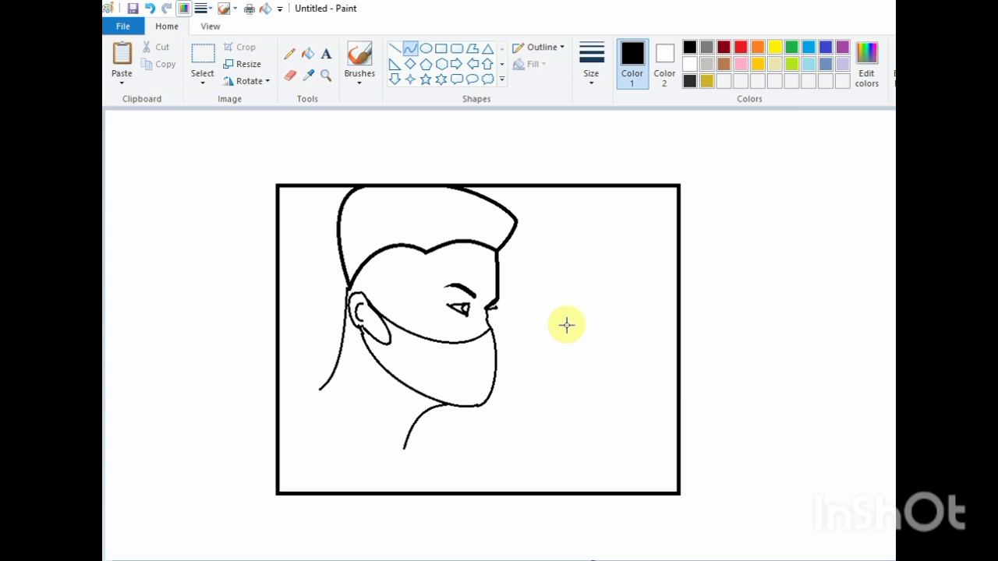
pyautogui.moveTo(425, 250)
pyautogui.mouseDown()
pyautogui.moveTo(405, 272)
pyautogui.moveTo(401, 330)
pyautogui.moveTo(416, 337)
pyautogui.mouseUp()
pyautogui.moveTo(416, 296); pyautogui.dragTo(401, 324)
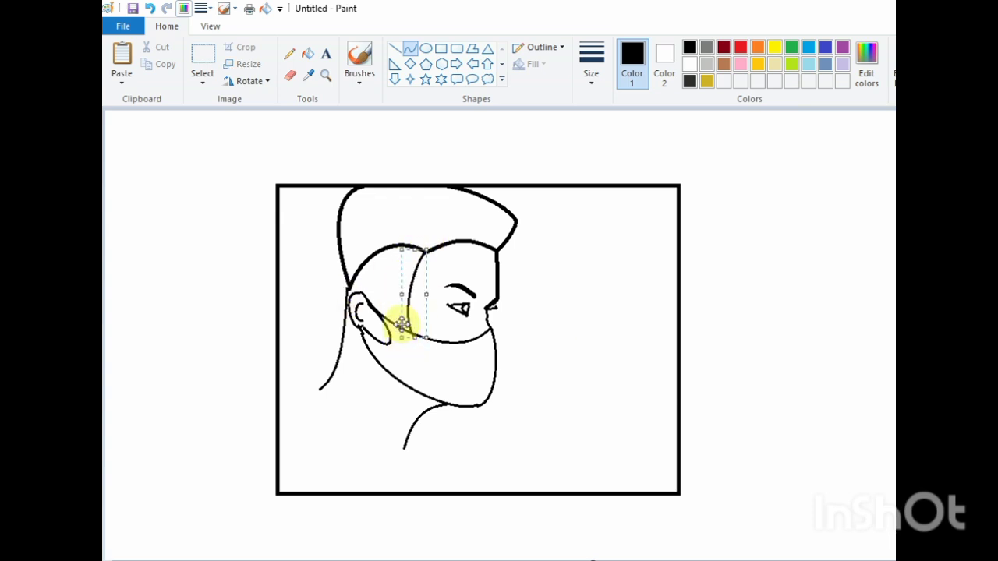
pyautogui.click(587, 264)
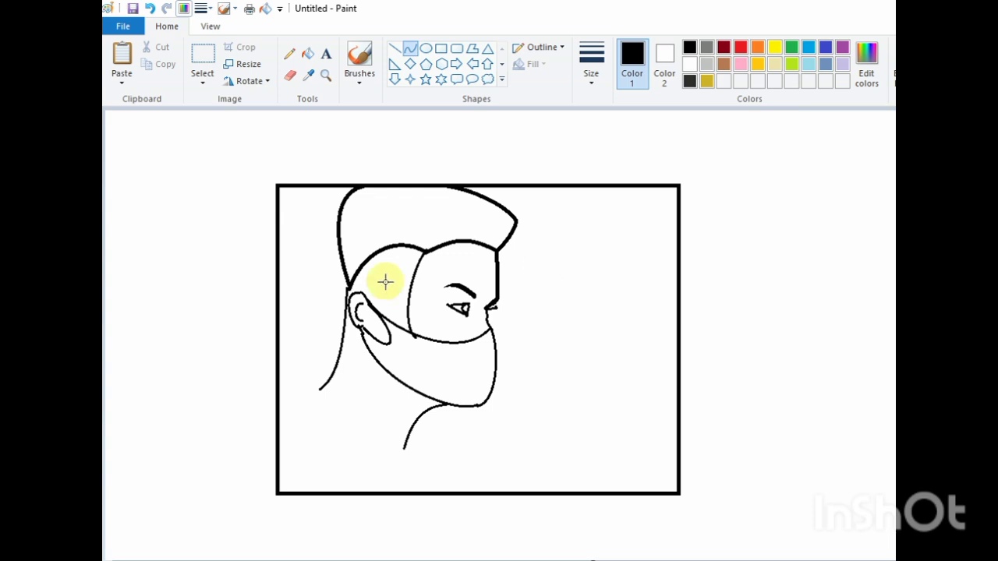
# - Draw the collar as a straight line from the back of the neck to the frame's lower edge, with a curved outer edge beside it
pyautogui.moveTo(320, 388); pyautogui.dragTo(457, 493)
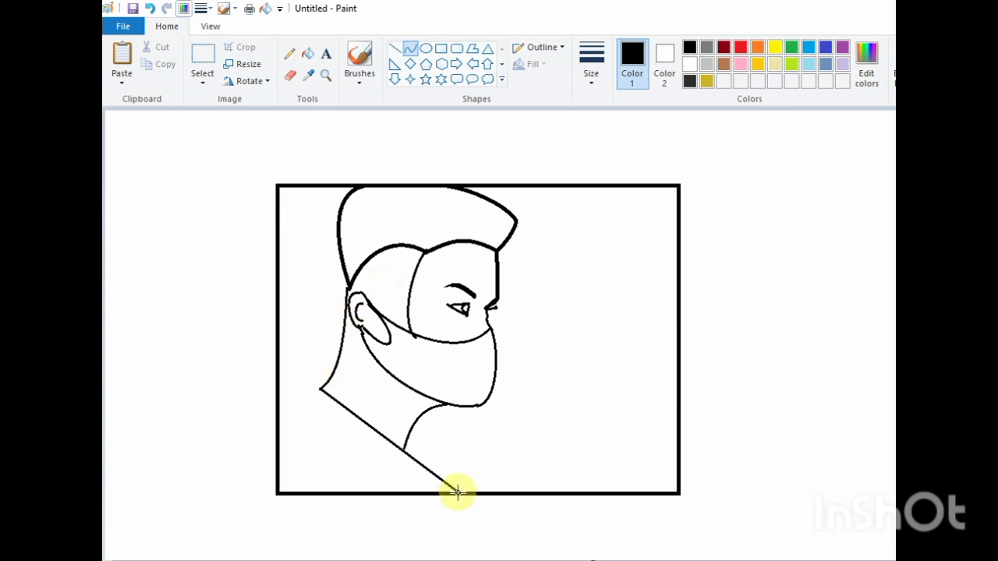
pyautogui.doubleClick(414, 458)
pyautogui.click(573, 472)
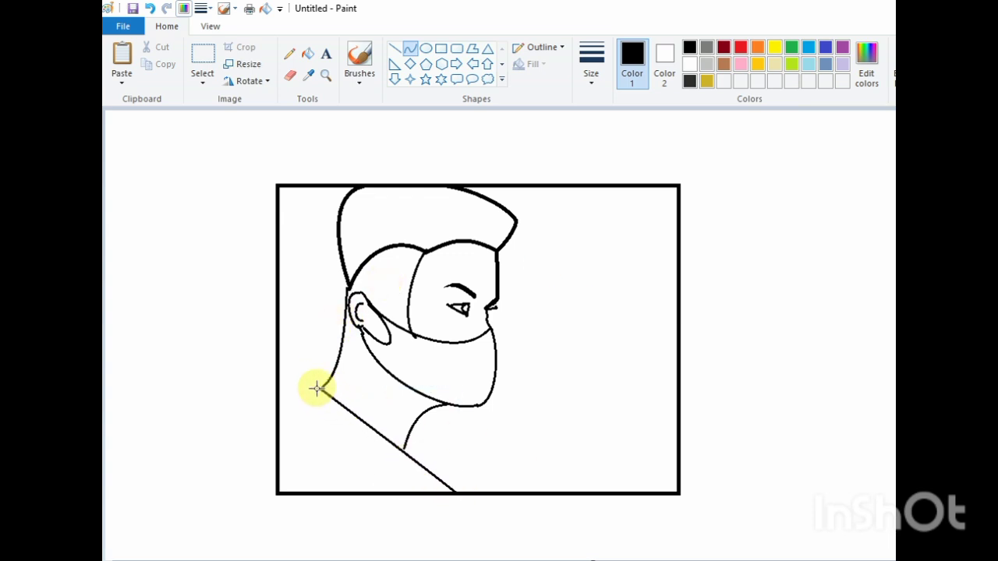
pyautogui.moveTo(319, 390); pyautogui.dragTo(389, 492)
pyautogui.moveTo(306, 413); pyautogui.dragTo(372, 439)
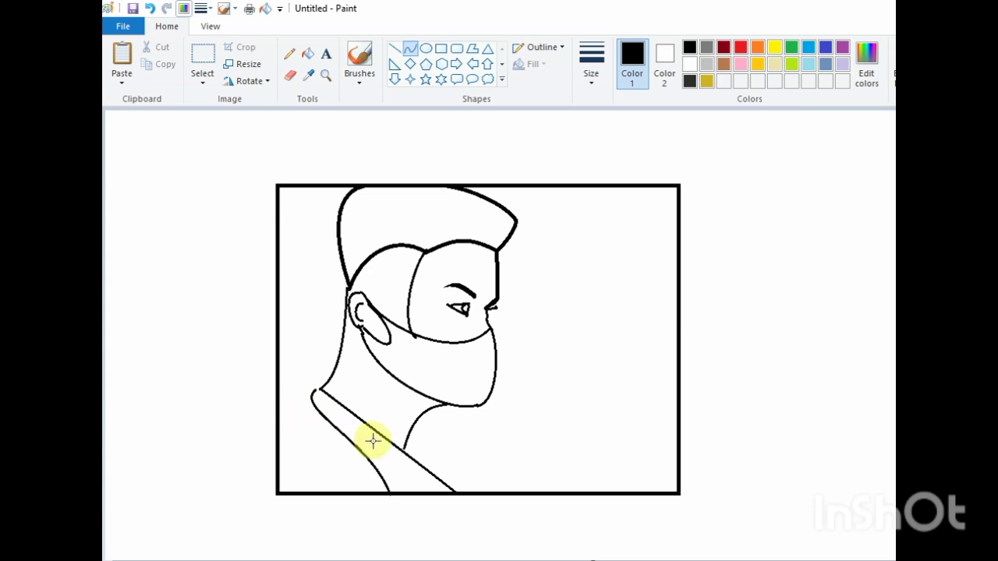
pyautogui.click(383, 444)
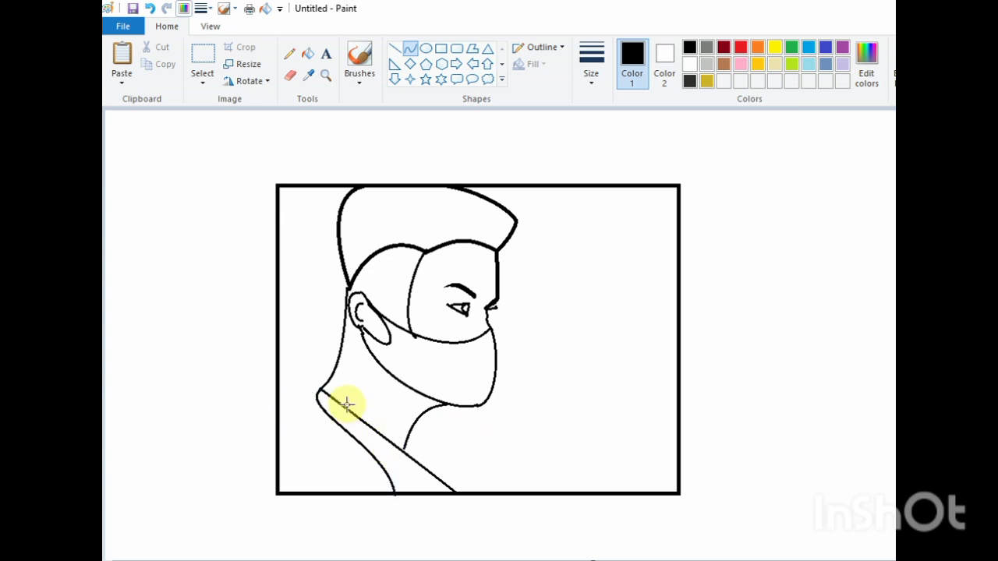
# - Draw the curved back from the collar down to the frame, and a curve from the front of the neck to the collar's lower end
pyautogui.moveTo(318, 393)
pyautogui.mouseDown()
pyautogui.moveTo(296, 463)
pyautogui.moveTo(301, 491)
pyautogui.mouseUp()
pyautogui.moveTo(304, 429); pyautogui.dragTo(296, 457)
pyautogui.click(591, 417)
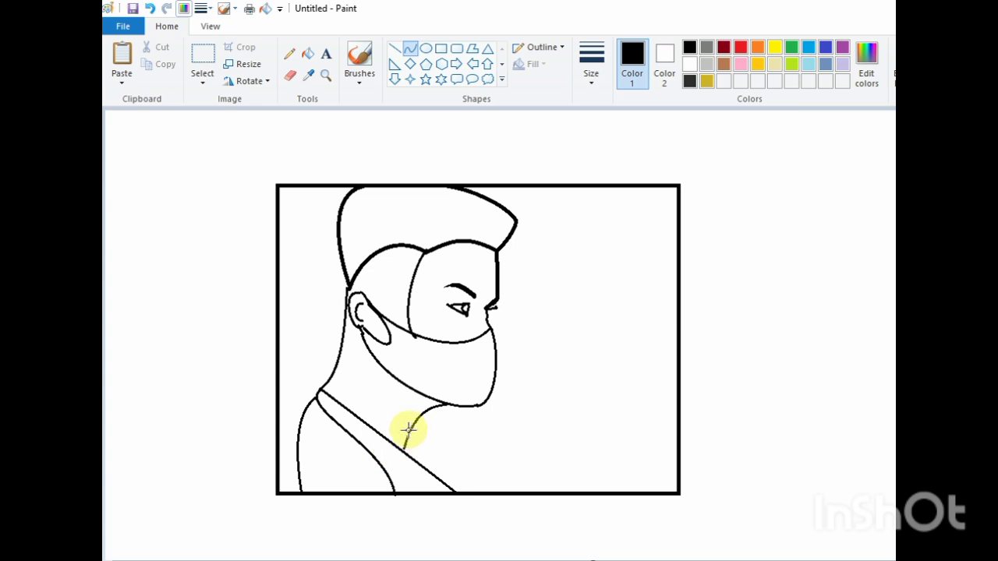
pyautogui.moveTo(409, 430); pyautogui.dragTo(458, 491)
pyautogui.moveTo(445, 441); pyautogui.dragTo(455, 463)
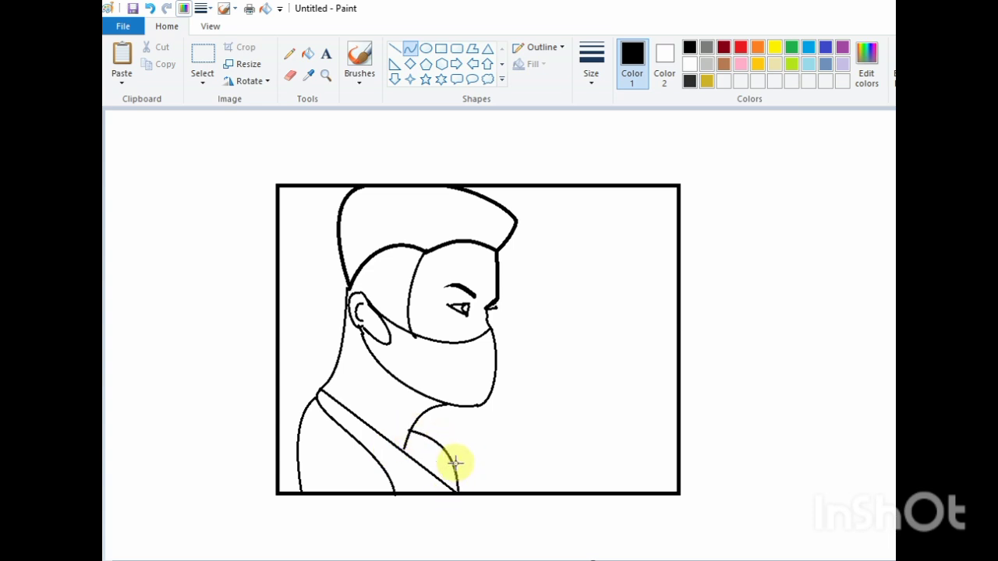
# - Fill the hair, the area beside the face, the face mask and the collar band with black
pyautogui.click(307, 53)
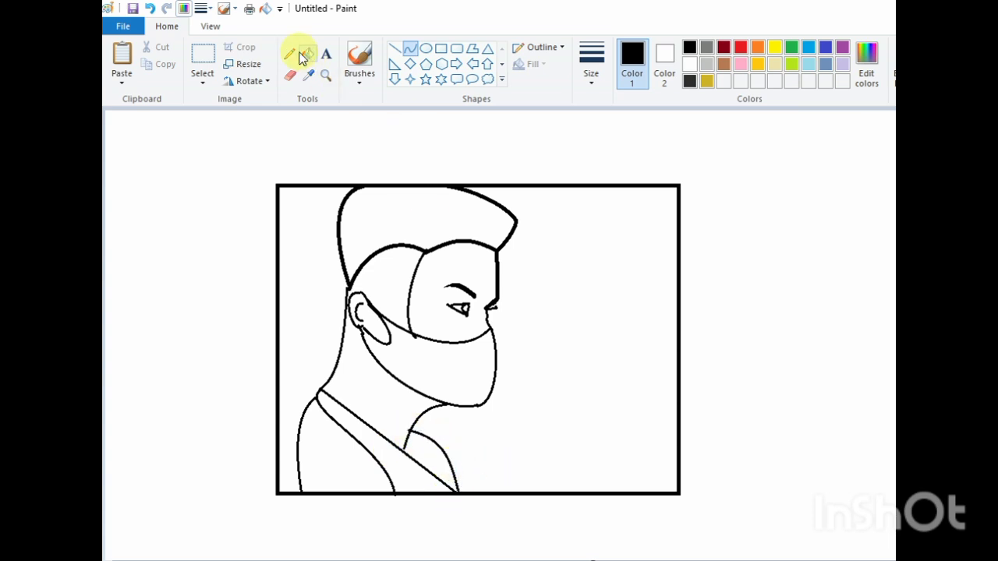
pyautogui.click(417, 255)
pyautogui.click(404, 236)
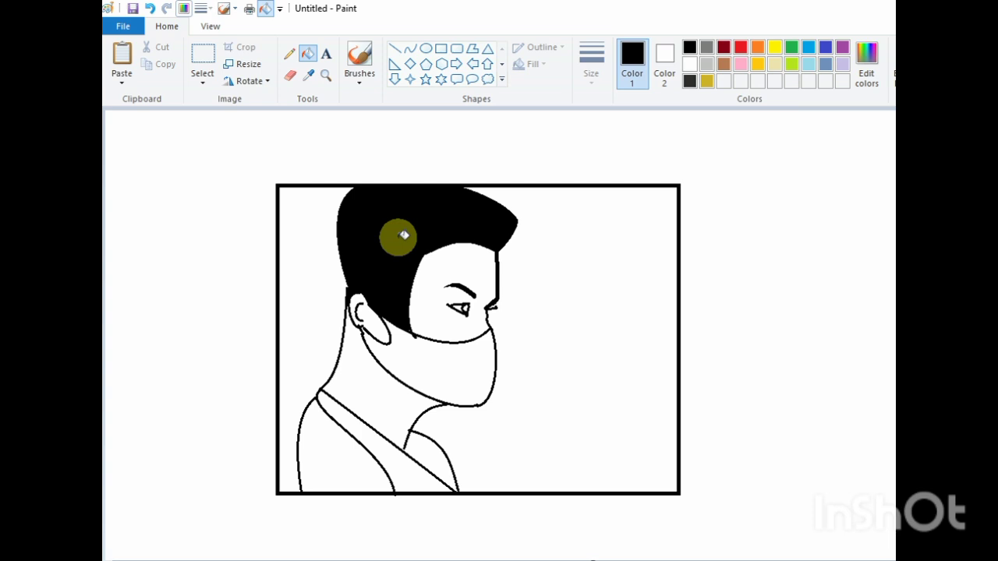
pyautogui.click(442, 383)
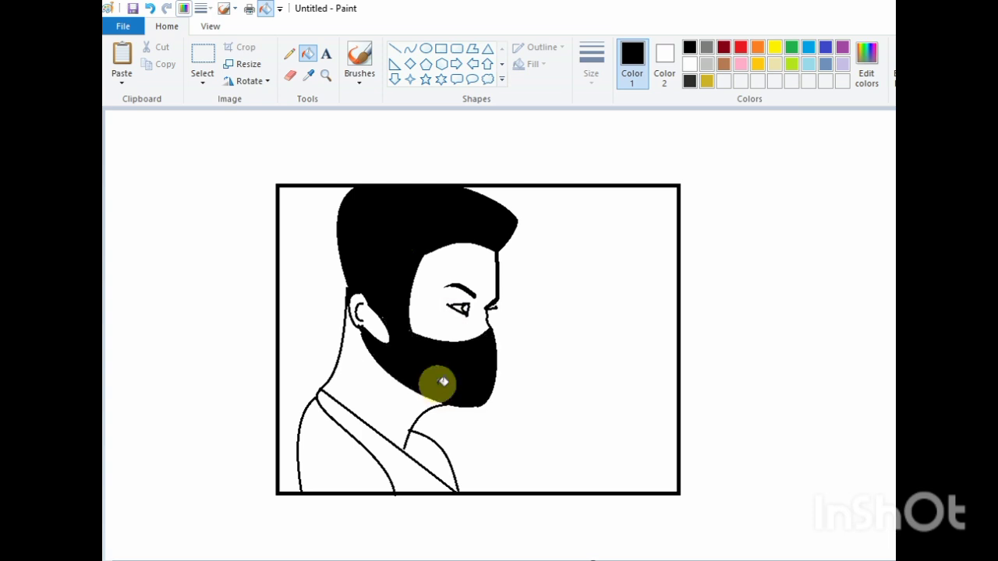
pyautogui.click(410, 485)
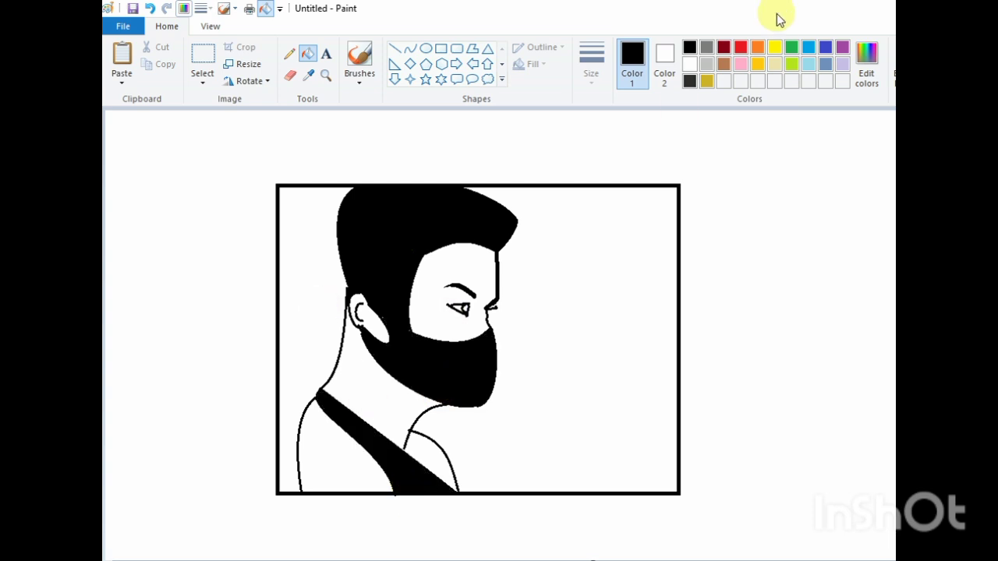
# - Fill the face, neck, shoulders and ear with the custom dark yellow colour
pyautogui.click(707, 81)
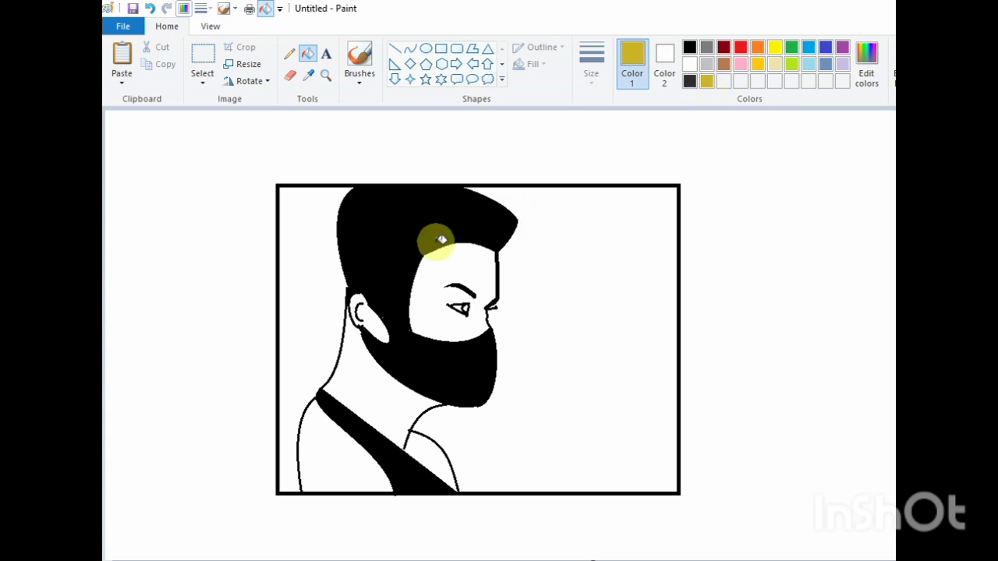
pyautogui.click(456, 271)
pyautogui.click(394, 415)
pyautogui.click(323, 472)
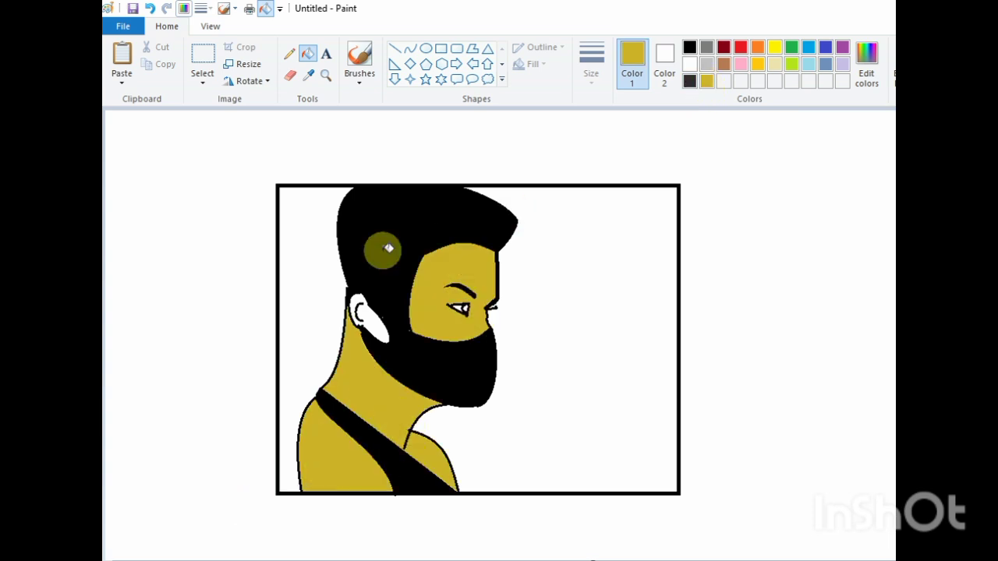
pyautogui.click(367, 316)
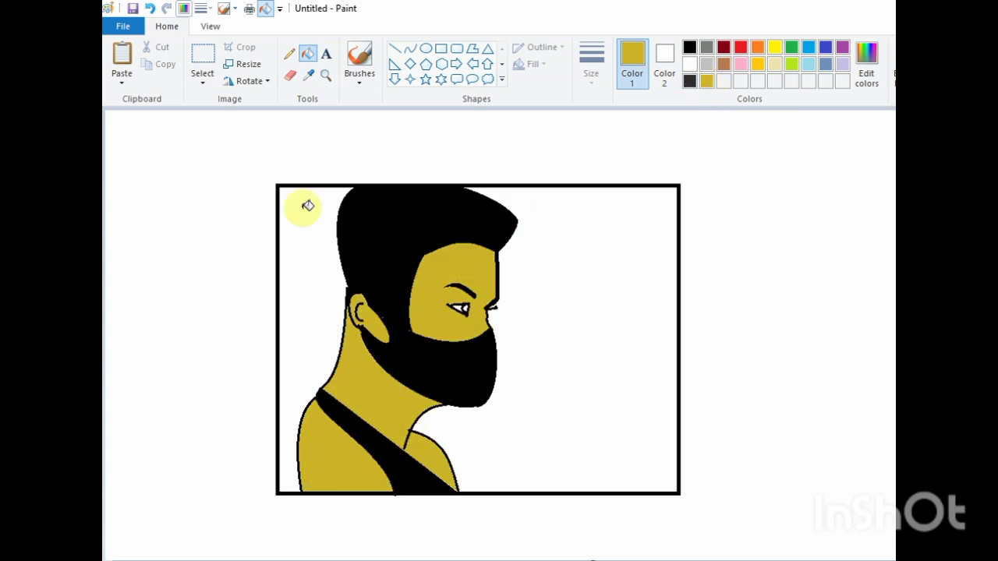
# - Widen the back with a dark yellow curve outside its outline down to the frame, and fill the gap in the same colour
pyautogui.click(410, 49)
pyautogui.moveTo(303, 421)
pyautogui.mouseDown()
pyautogui.moveTo(265, 525)
pyautogui.moveTo(289, 428)
pyautogui.moveTo(283, 468)
pyautogui.moveTo(285, 460)
pyautogui.mouseUp()
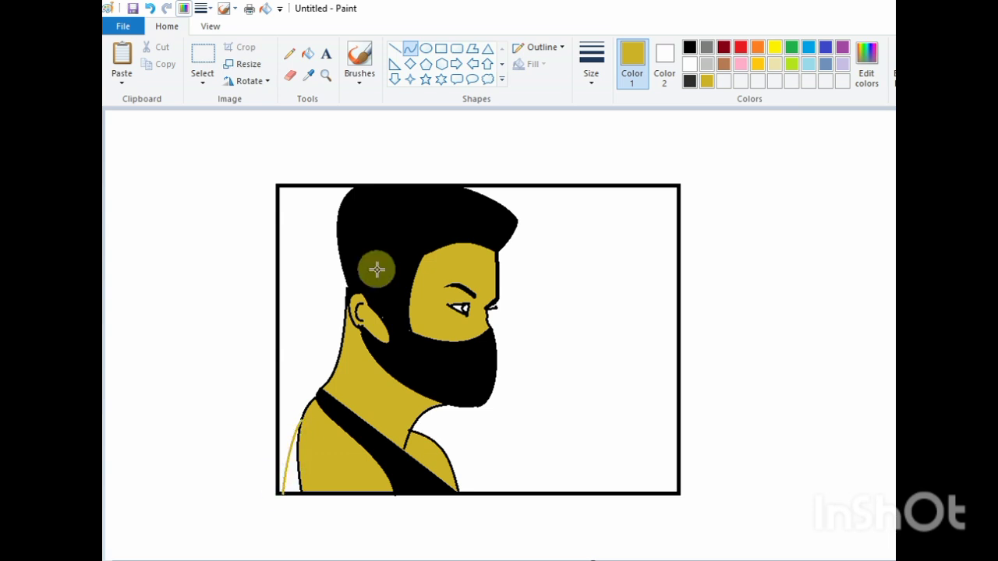
pyautogui.click(308, 53)
pyautogui.click(303, 471)
pyautogui.hotkey('ctrl', 'z')
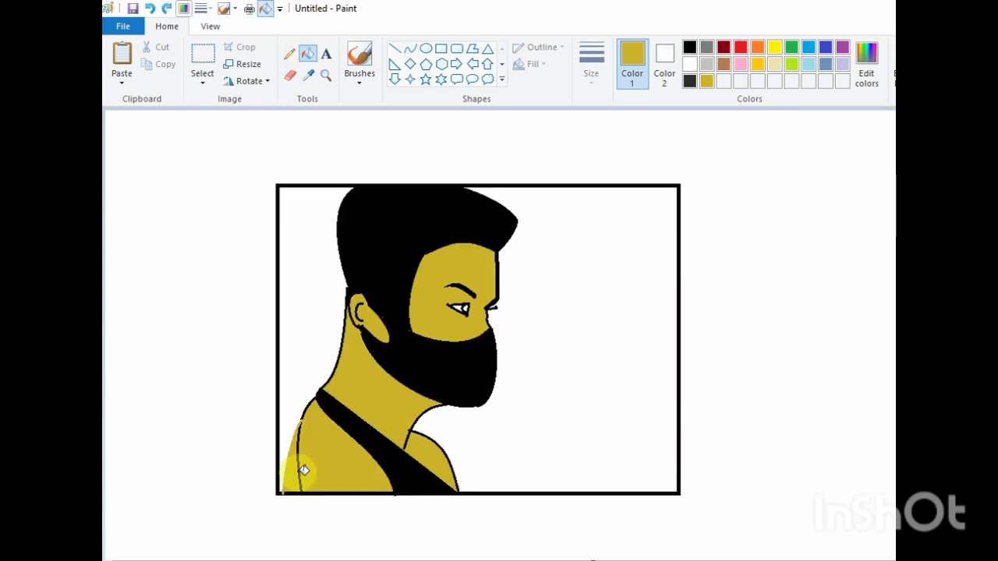
# - Paint over the old black outline of the back in dark yellow with the brush
pyautogui.click(357, 53)
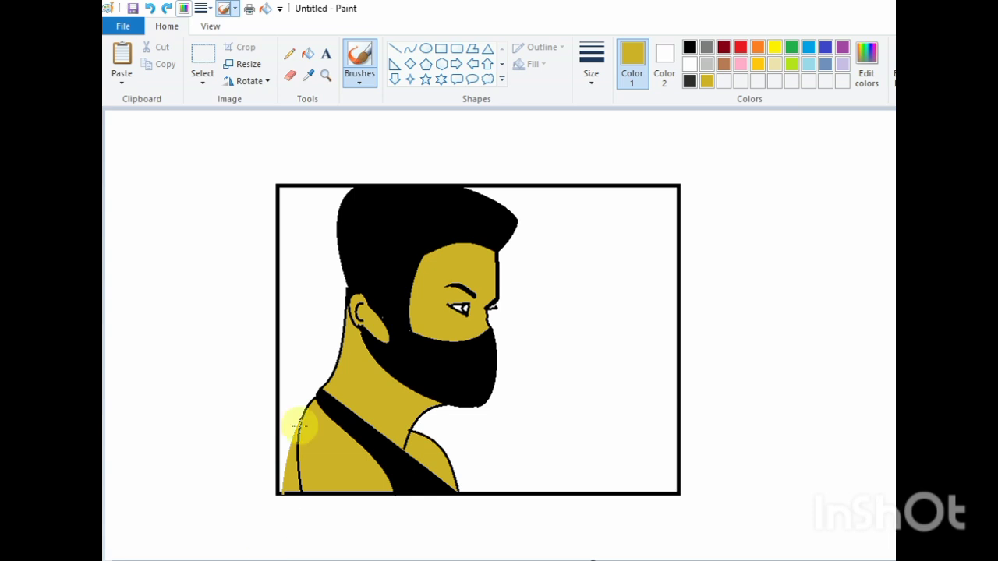
pyautogui.moveTo(297, 431); pyautogui.dragTo(299, 473)
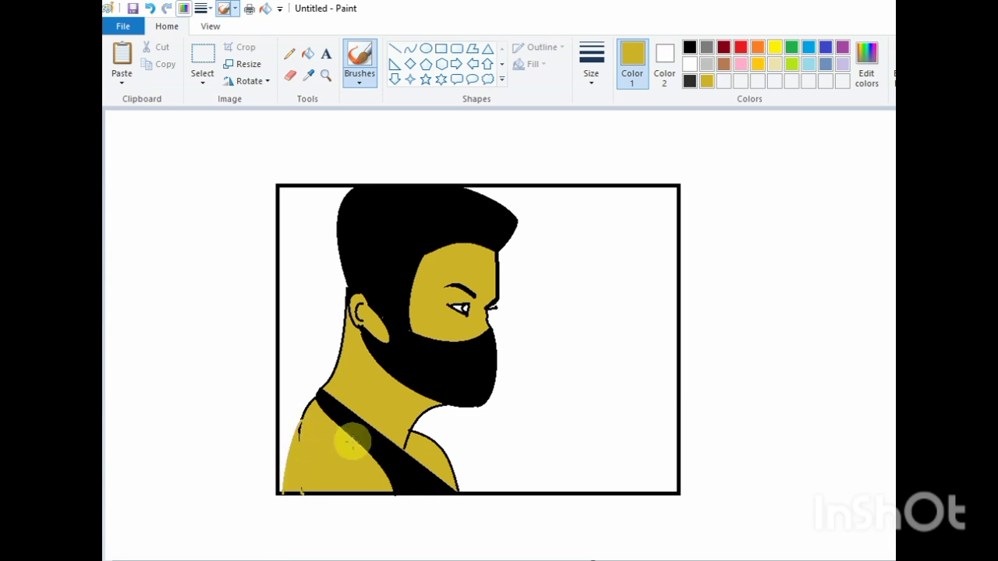
# - Set both drawing colours to black and fill the iris of the eye with black
pyautogui.click(309, 53)
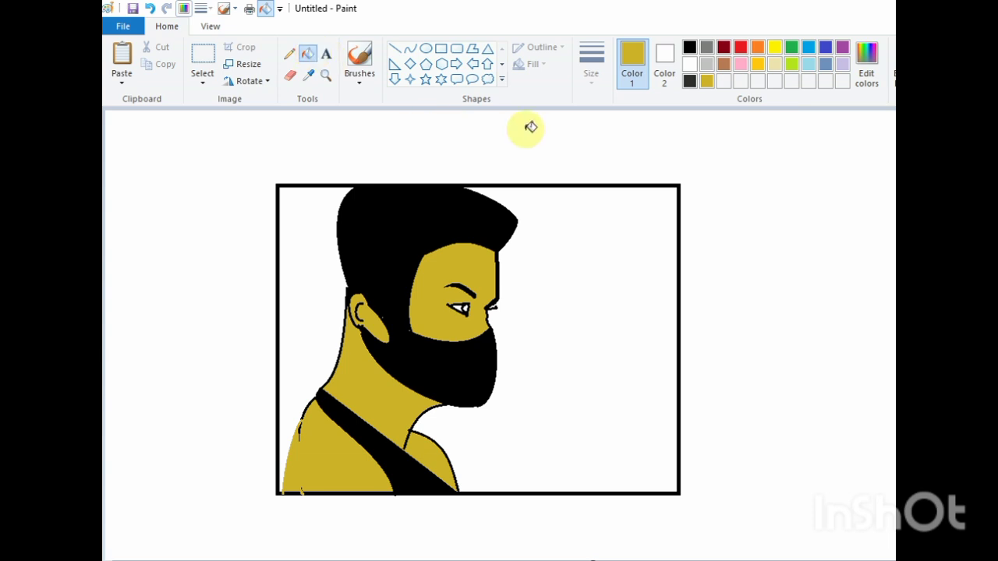
pyautogui.rightClick(690, 48)
pyautogui.click(632, 55)
pyautogui.click(690, 49)
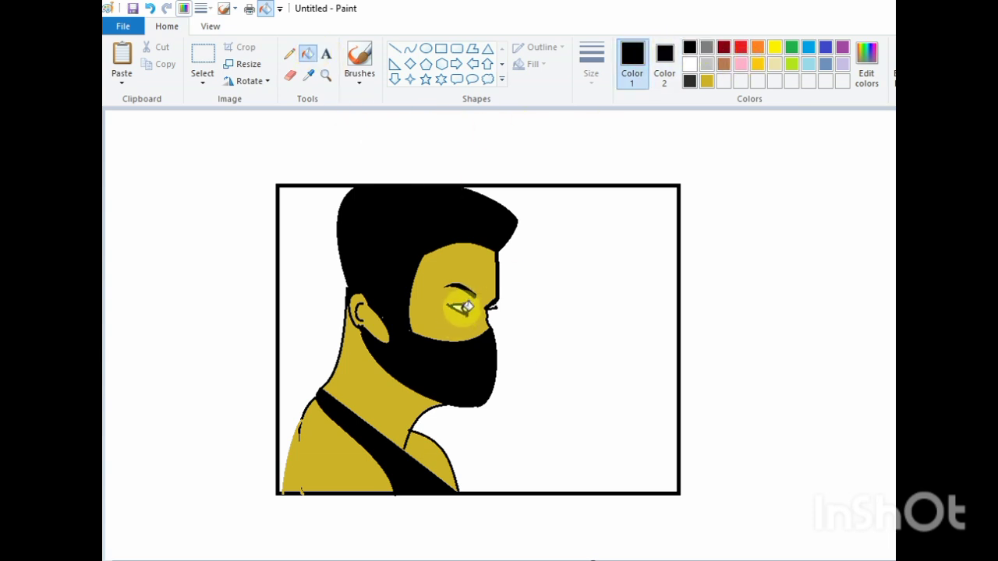
pyautogui.click(467, 307)
# - Choose the Curve tool with white as the drawing colour
pyautogui.click(410, 49)
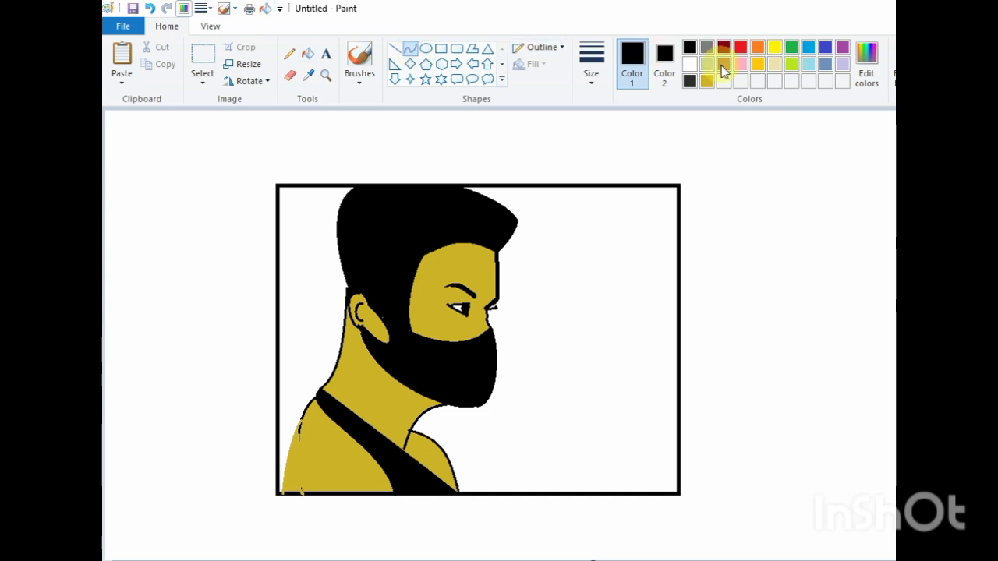
pyautogui.click(696, 69)
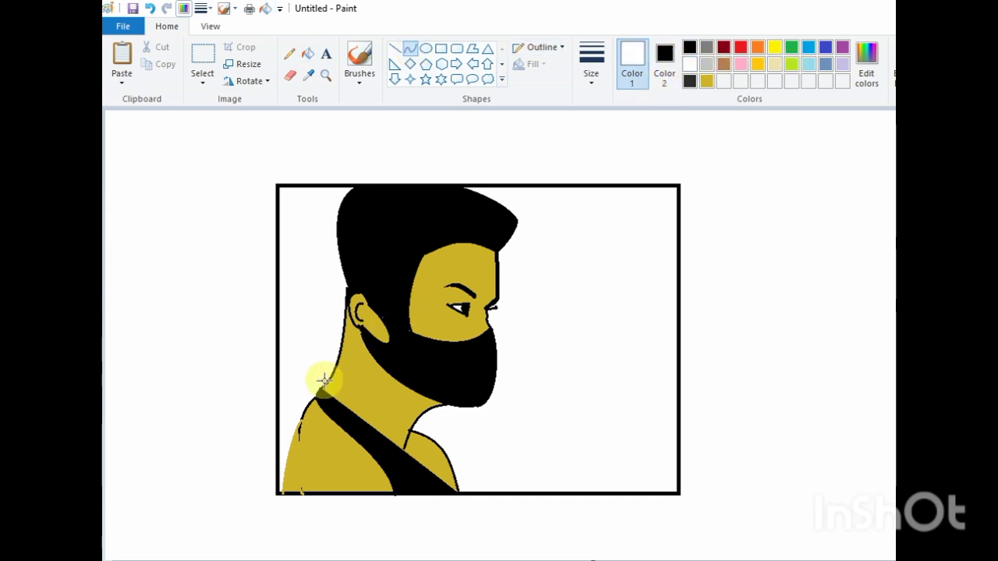